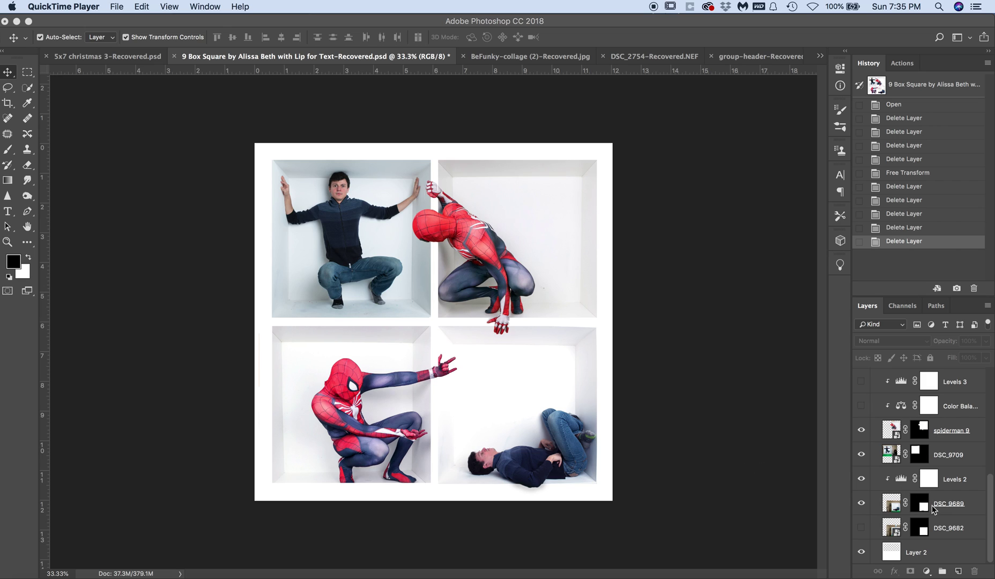
# Rename layer DSC_9709 to 'jared' and give it a red colour label
pyautogui.click(330, 243)
pyautogui.click(330, 241)
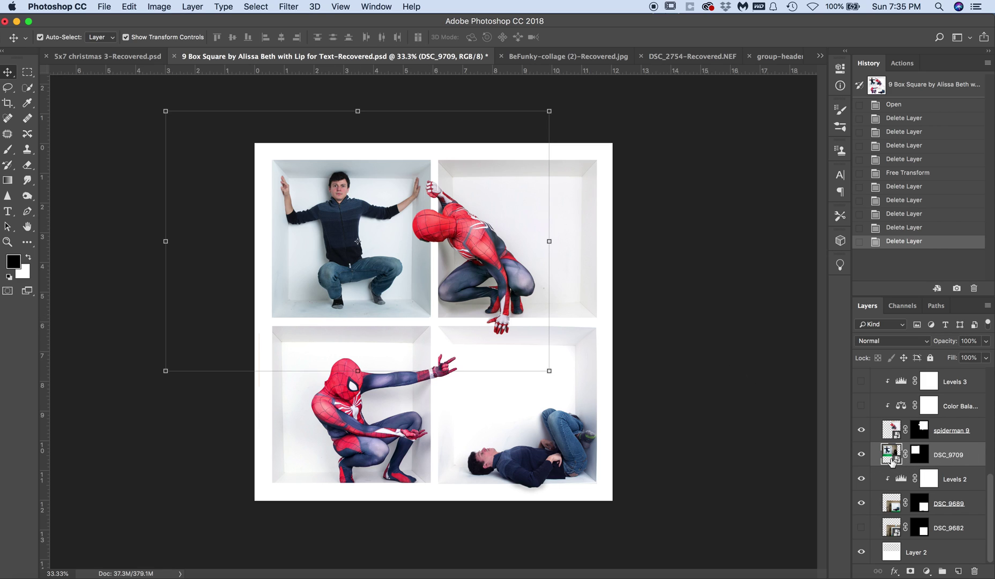
pyautogui.doubleClick(947, 455)
pyautogui.write('jared')
pyautogui.press('Return')
pyautogui.rightClick(947, 455)
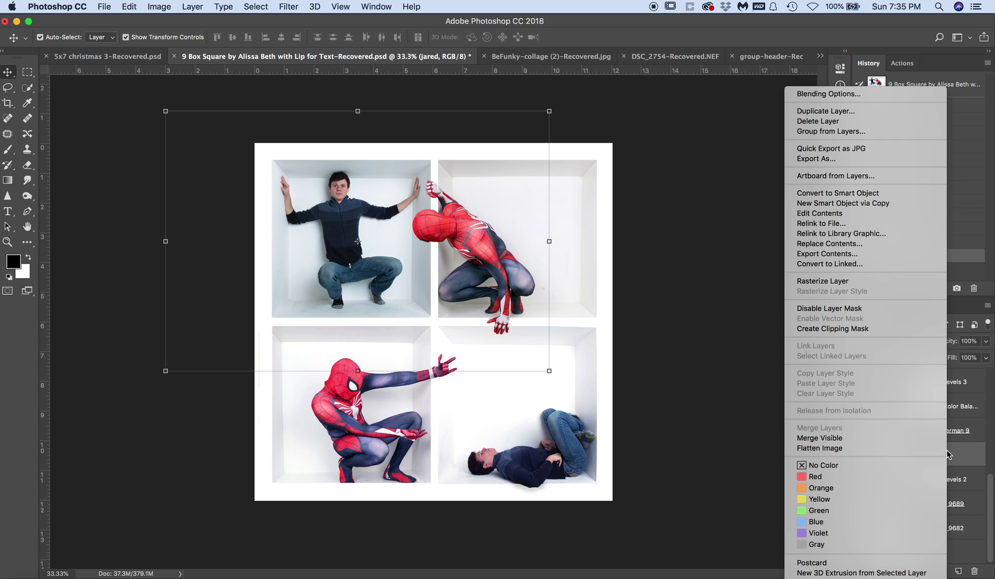
pyautogui.click(892, 478)
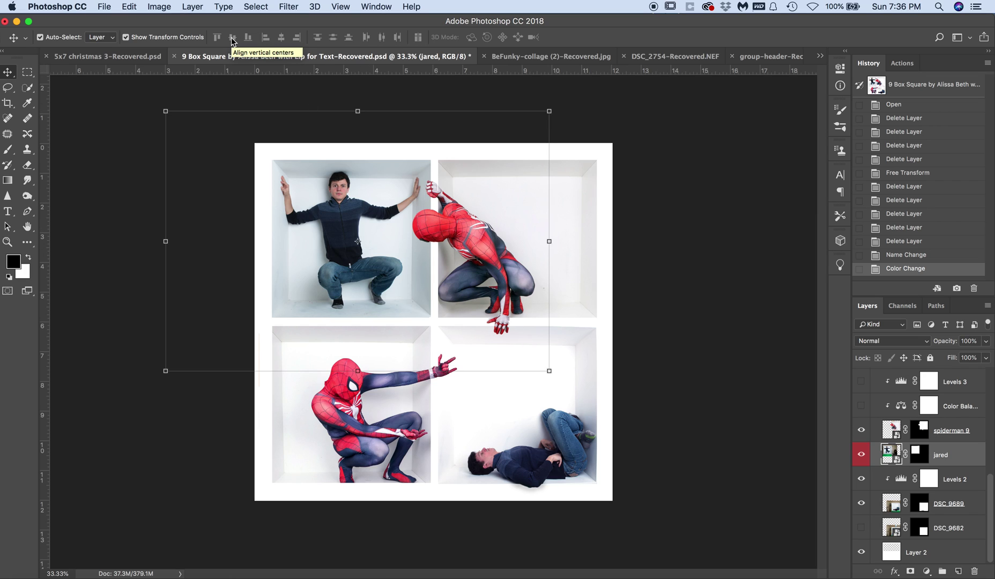
# Add a Levels 5 adjustment layer above jared and tag it with a red label
pyautogui.click(193, 7)
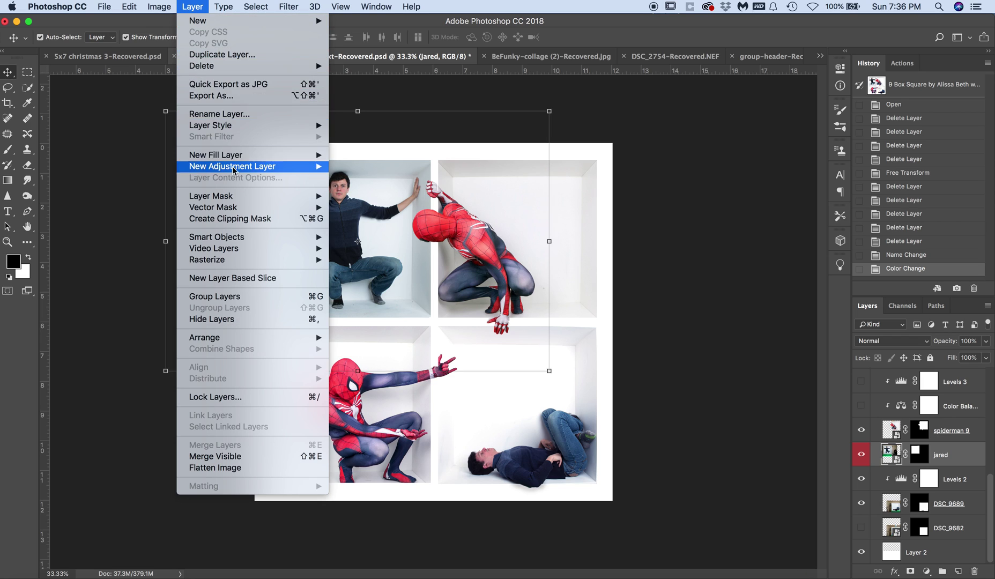
pyautogui.moveTo(239, 173)
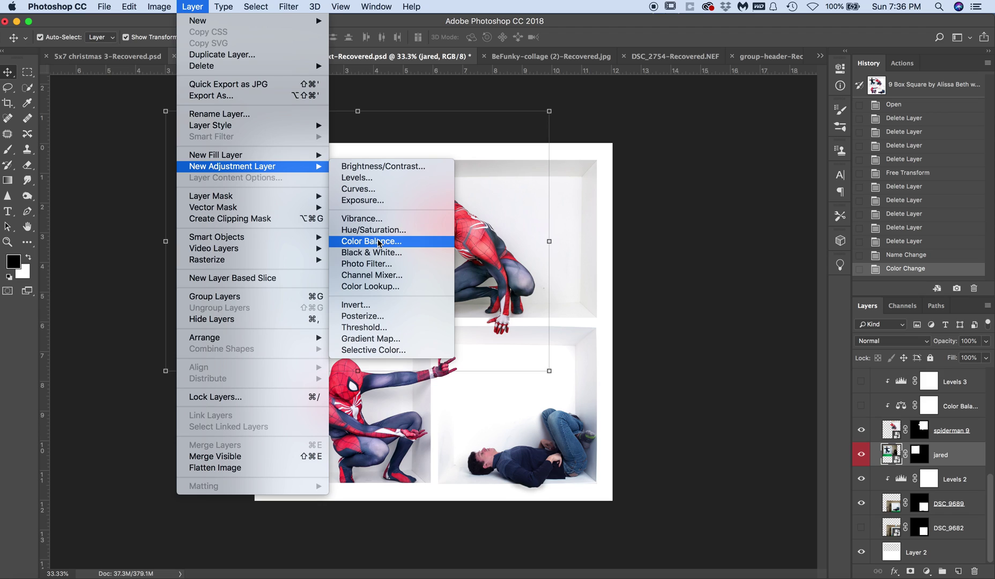
pyautogui.click(373, 182)
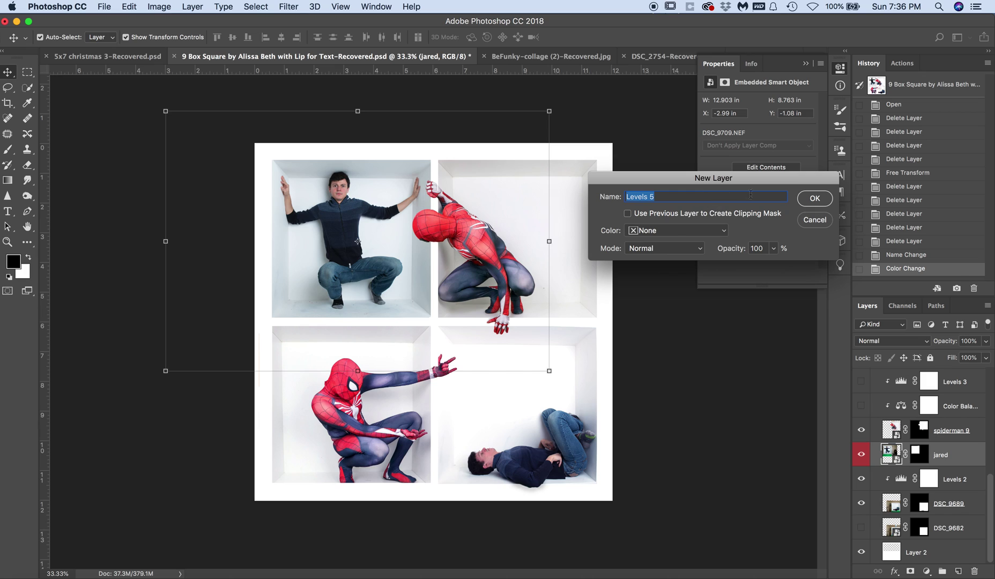
pyautogui.click(815, 199)
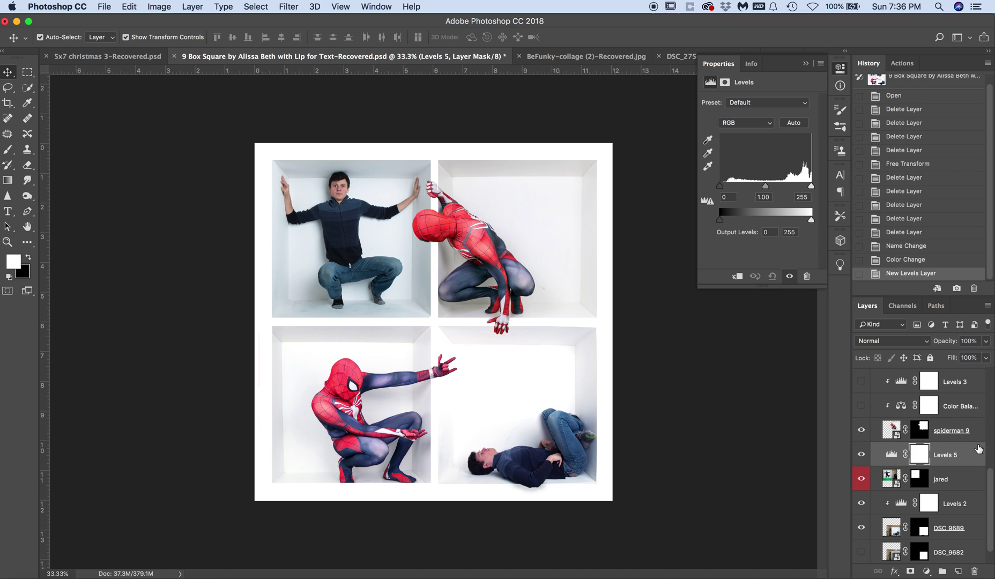
pyautogui.rightClick(945, 461)
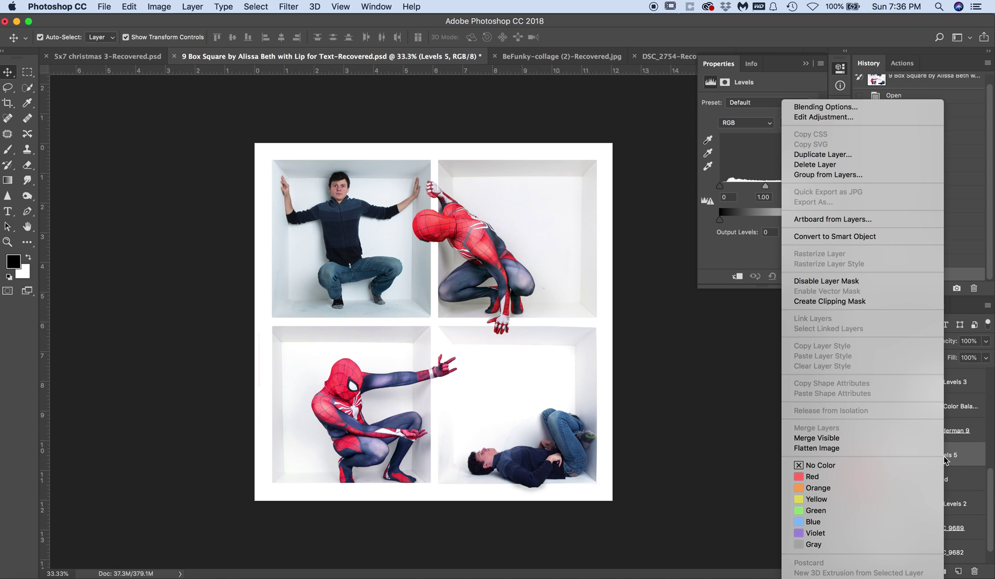
pyautogui.click(882, 475)
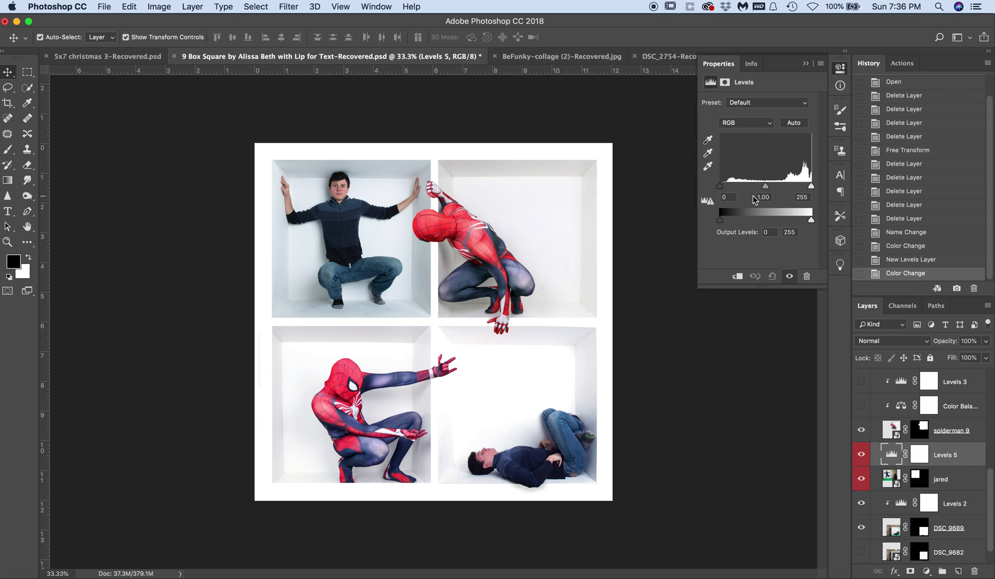
# Raise the Levels 5 black point to test its darkening effect
pyautogui.moveTo(720, 186)
pyautogui.mouseDown()
pyautogui.moveTo(751, 189)
pyautogui.moveTo(724, 198)
pyautogui.moveTo(808, 198)
pyautogui.moveTo(720, 189)
pyautogui.moveTo(802, 198)
pyautogui.mouseUp()
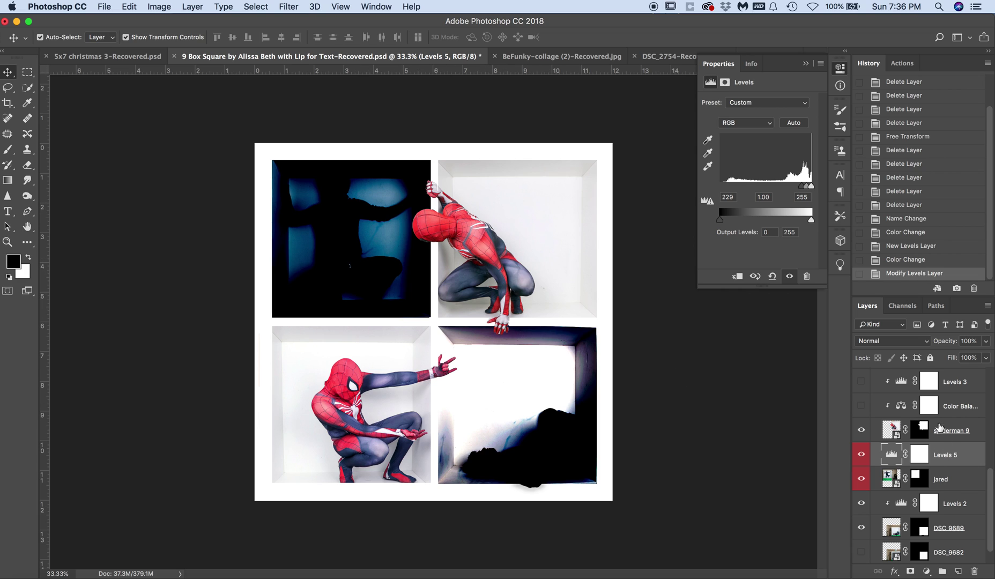
pyautogui.scroll(1, 937, 411)
pyautogui.scroll(3, 937, 411)
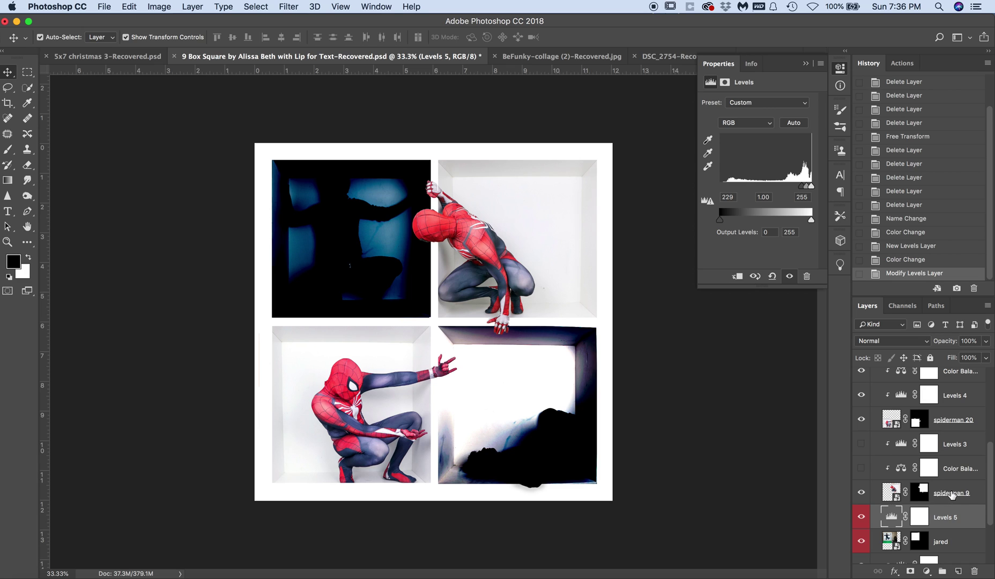
pyautogui.scroll(-2, 951, 495)
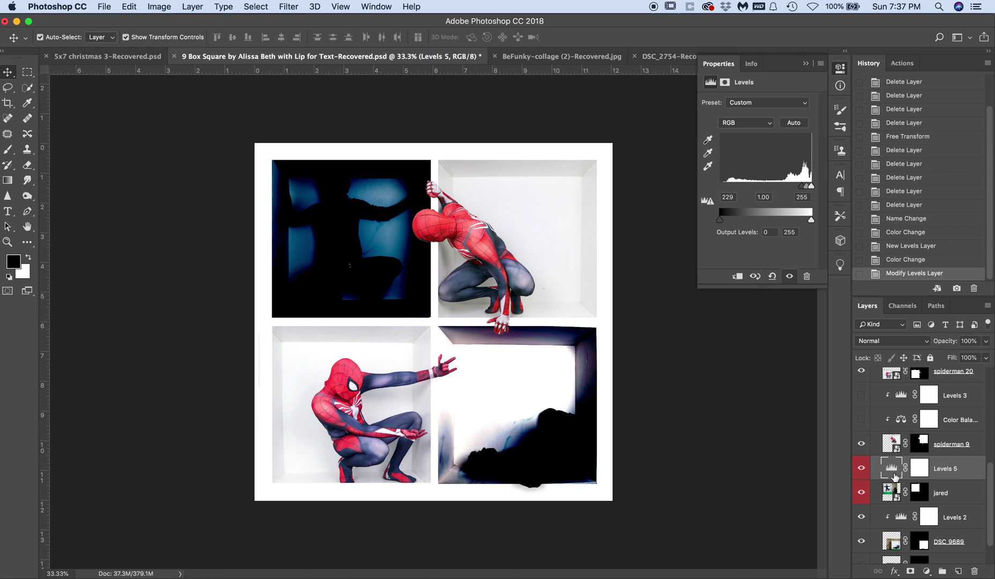
pyautogui.scroll(-2, 893, 493)
# Reset the black point to 0, close Levels properties, and delete Levels 5
pyautogui.click(860, 477)
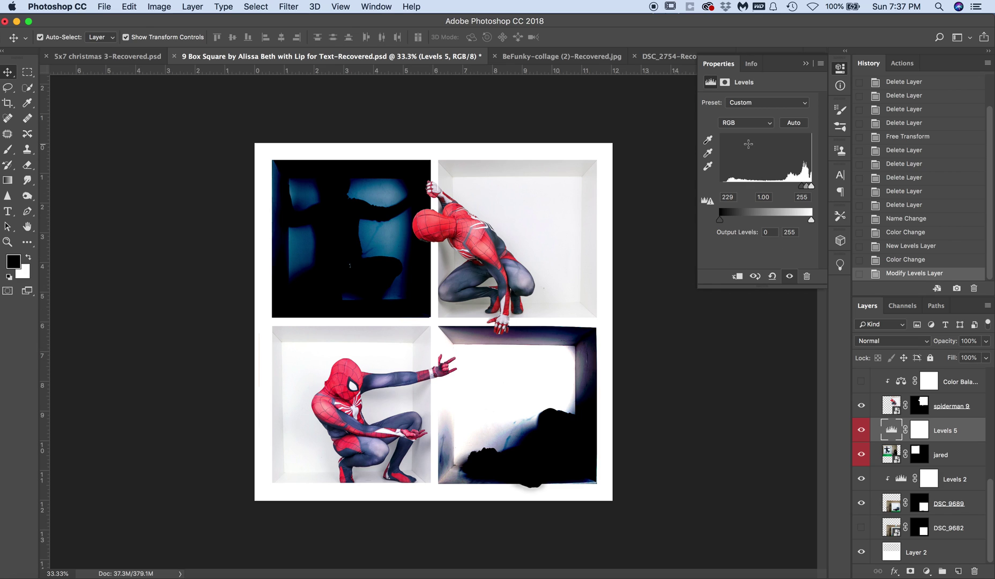
pyautogui.moveTo(800, 186); pyautogui.dragTo(708, 192)
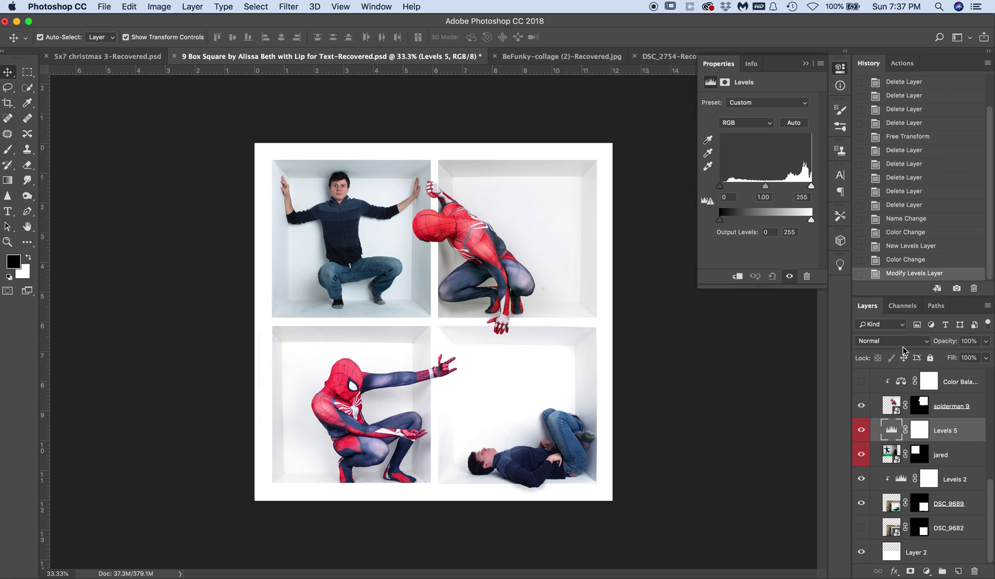
pyautogui.click(806, 63)
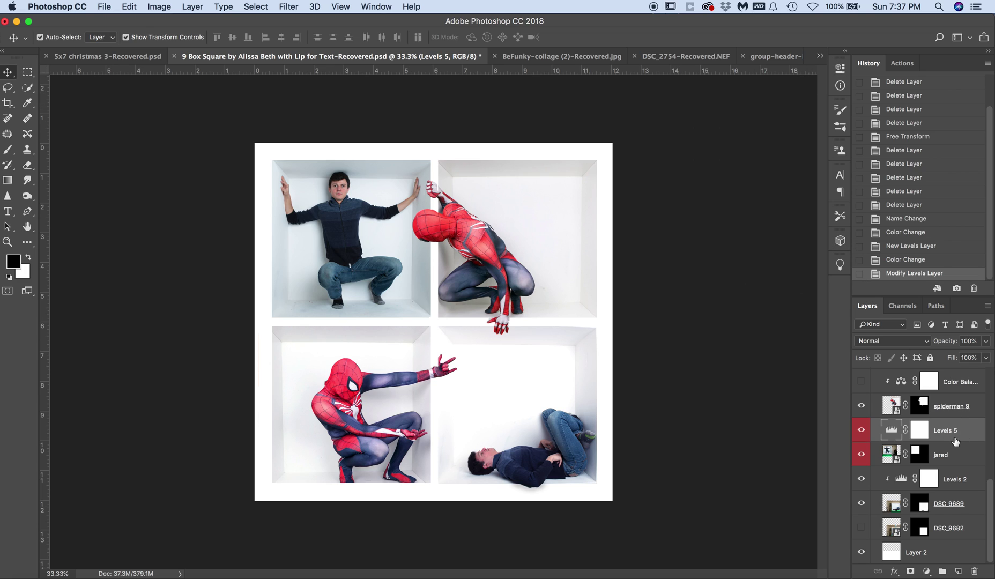
pyautogui.moveTo(956, 440); pyautogui.dragTo(975, 571)
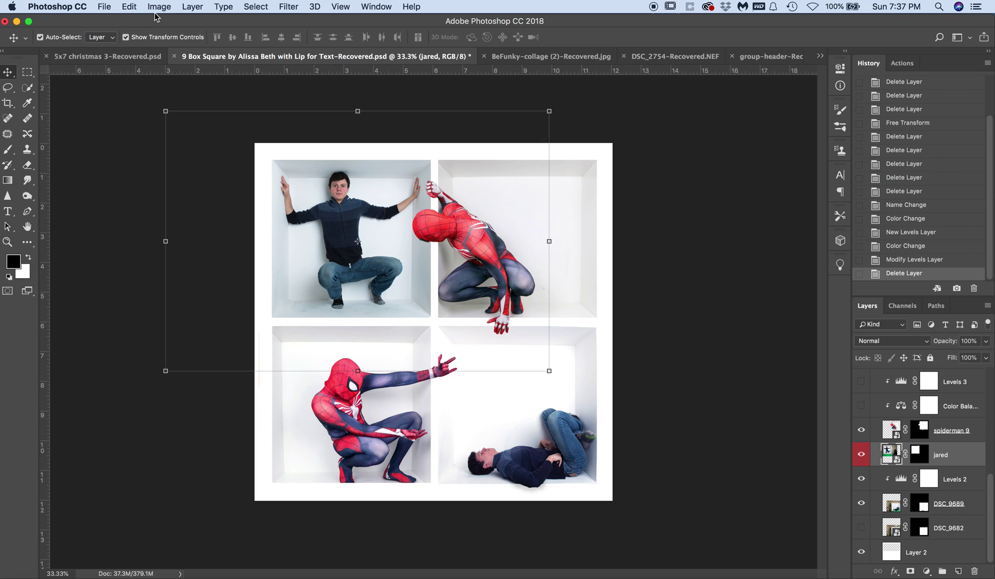
# Add a new Levels 5 adjustment layer clipped to jared, at default 0, 1.00, 255
pyautogui.click(183, 12)
pyautogui.moveTo(283, 168)
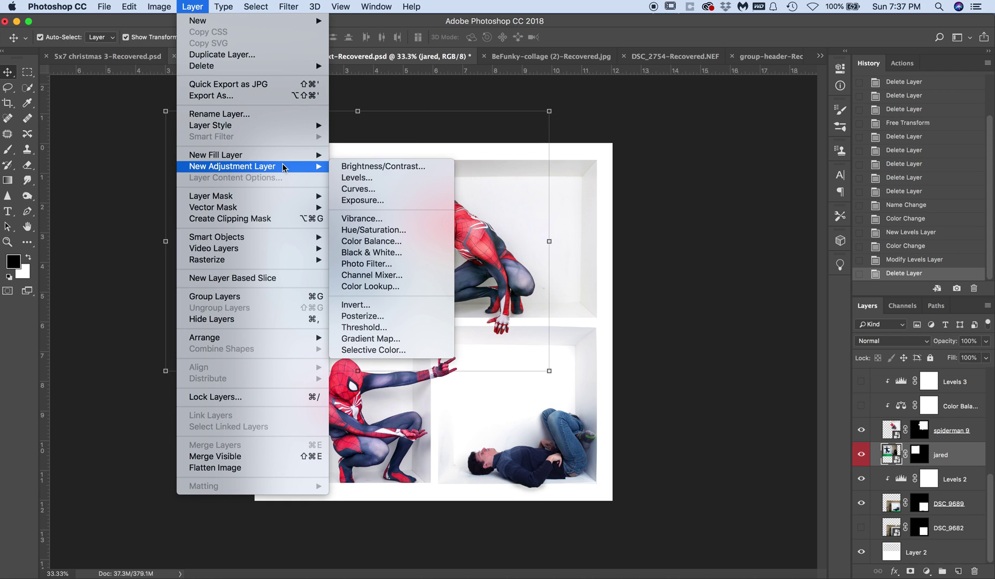
pyautogui.click(368, 179)
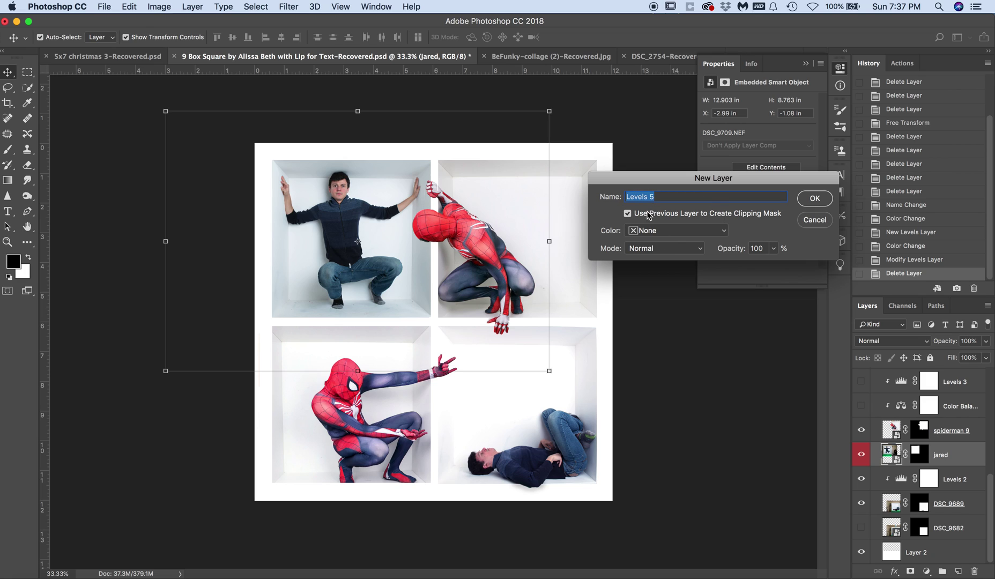
pyautogui.click(804, 200)
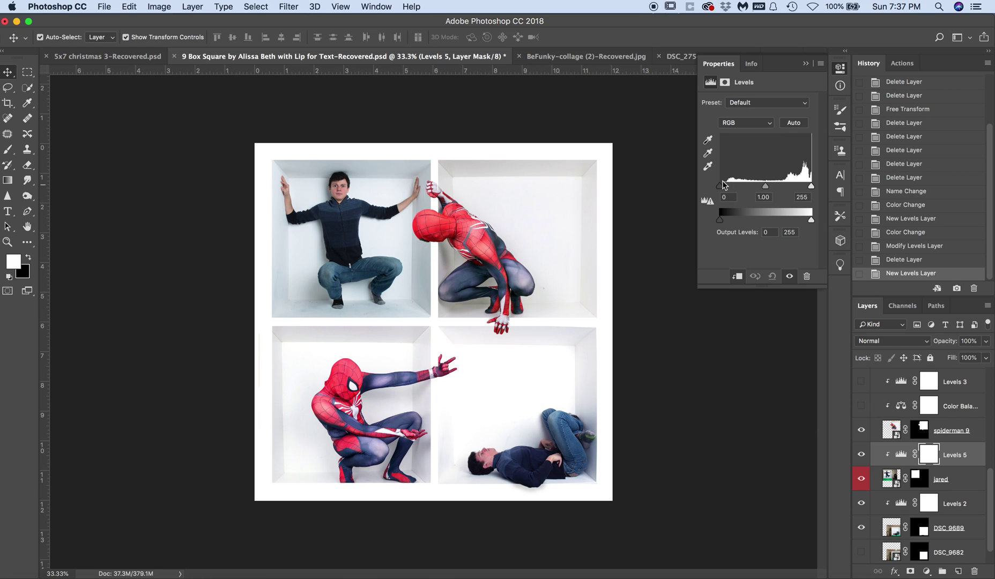
# Adjust the Levels black point and set the white point from the top-left photo's wall
pyautogui.moveTo(720, 186); pyautogui.dragTo(702, 200)
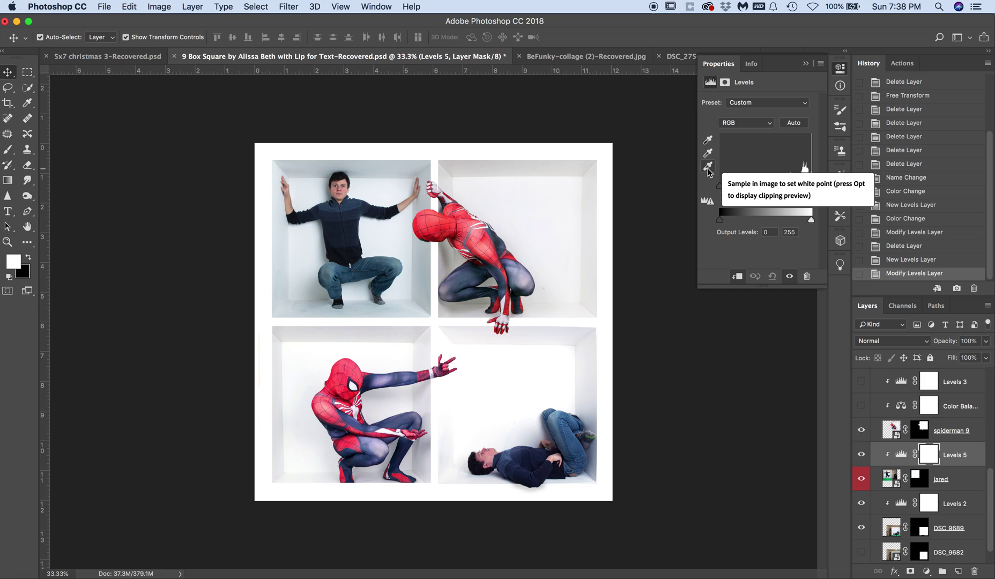
pyautogui.click(707, 170)
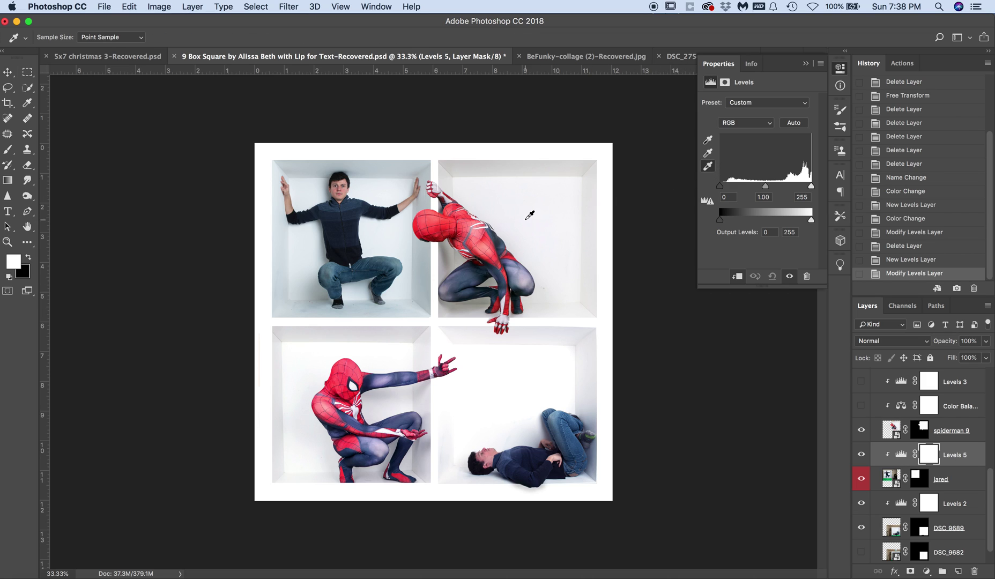
pyautogui.click(382, 236)
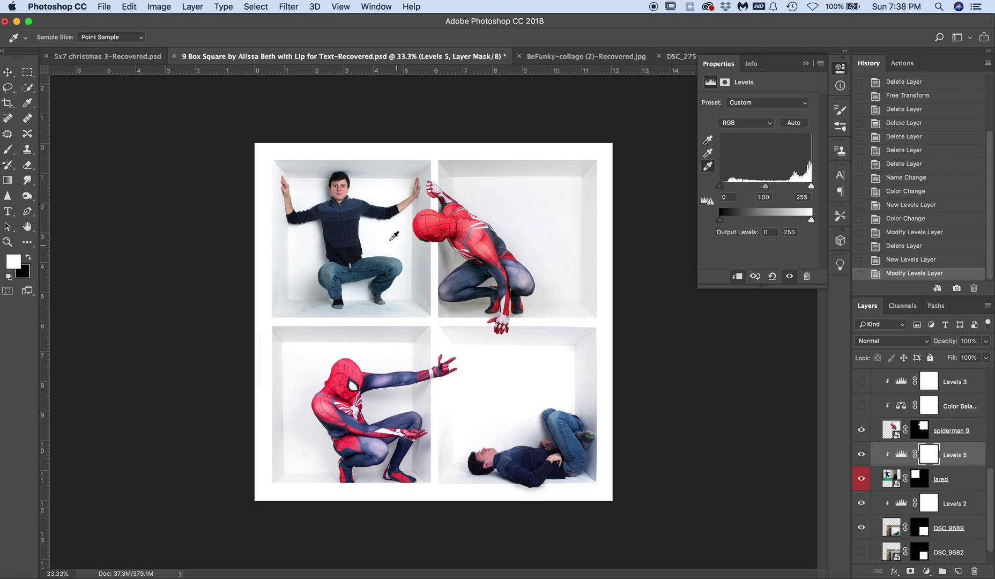
# Set the Blue channel midtones to about 1.06 and collapse the Properties panel
pyautogui.click(740, 122)
pyautogui.click(739, 150)
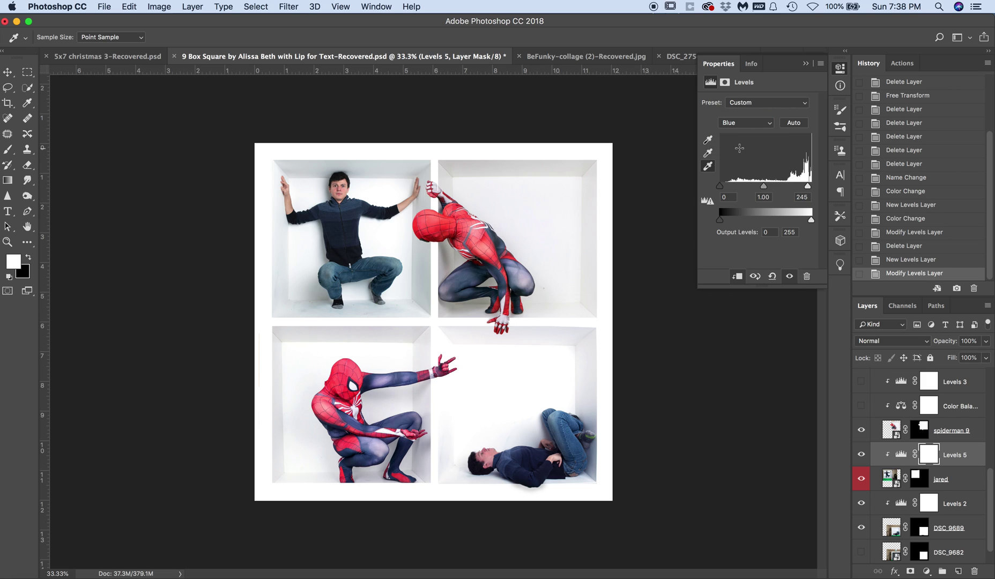
pyautogui.click(739, 125)
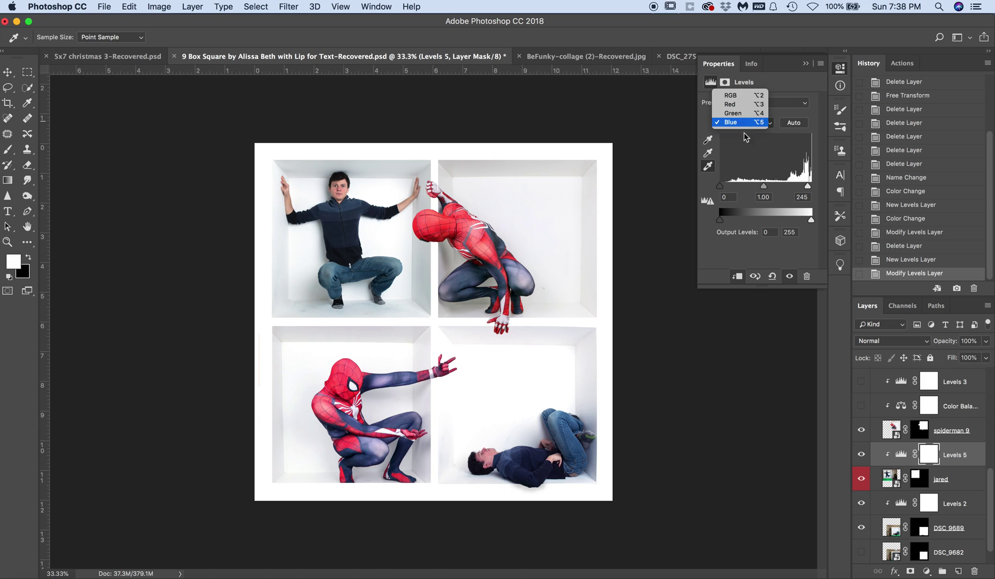
pyautogui.click(761, 188)
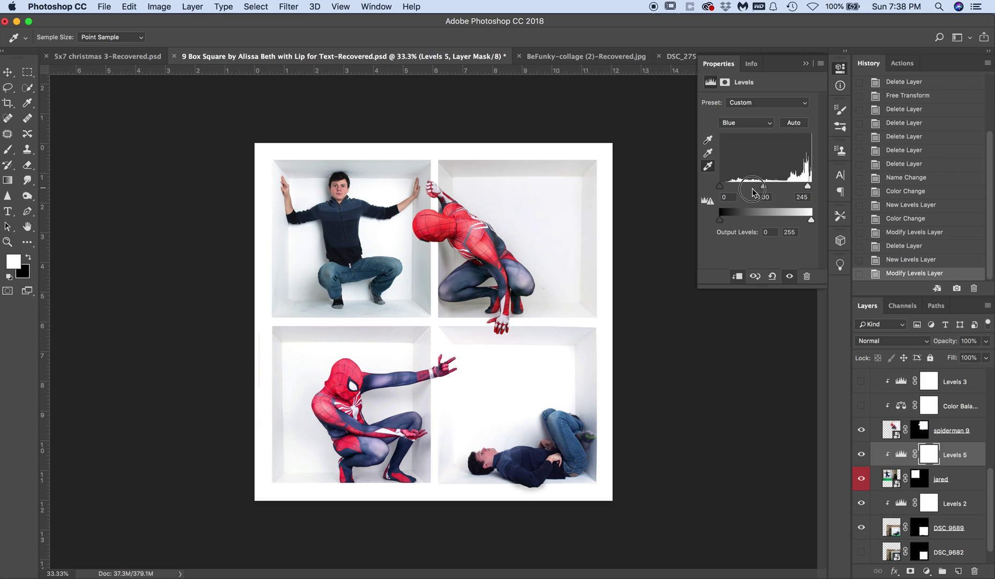
pyautogui.moveTo(762, 191); pyautogui.dragTo(761, 190)
pyautogui.moveTo(761, 188); pyautogui.dragTo(763, 189)
pyautogui.click(763, 188)
pyautogui.click(804, 65)
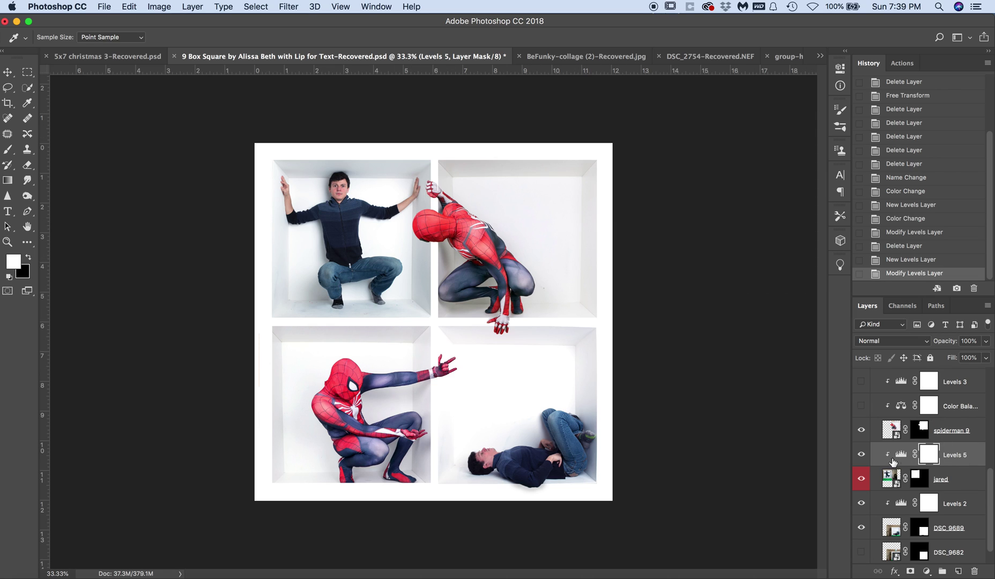
# Delete Levels 5 and add a Color Balance 3 adjustment layer clipped to jared
pyautogui.moveTo(969, 456); pyautogui.dragTo(974, 563)
pyautogui.press('v')
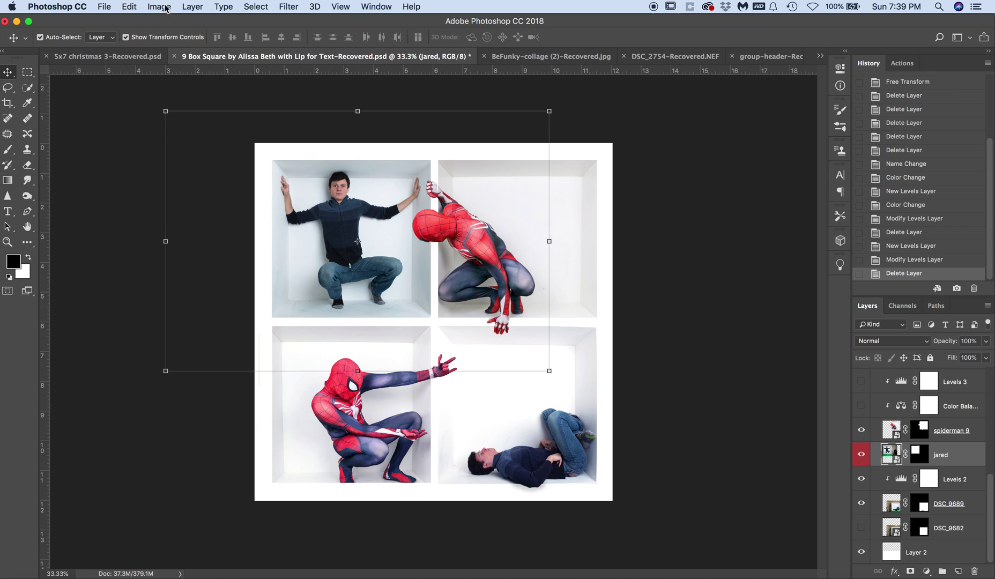
pyautogui.click(192, 7)
pyautogui.moveTo(276, 166)
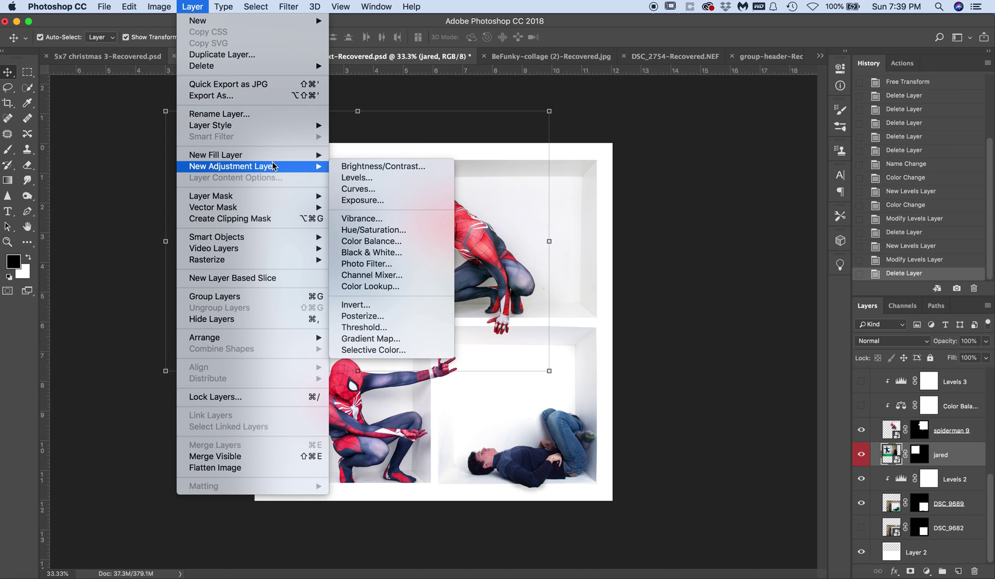
pyautogui.click(393, 242)
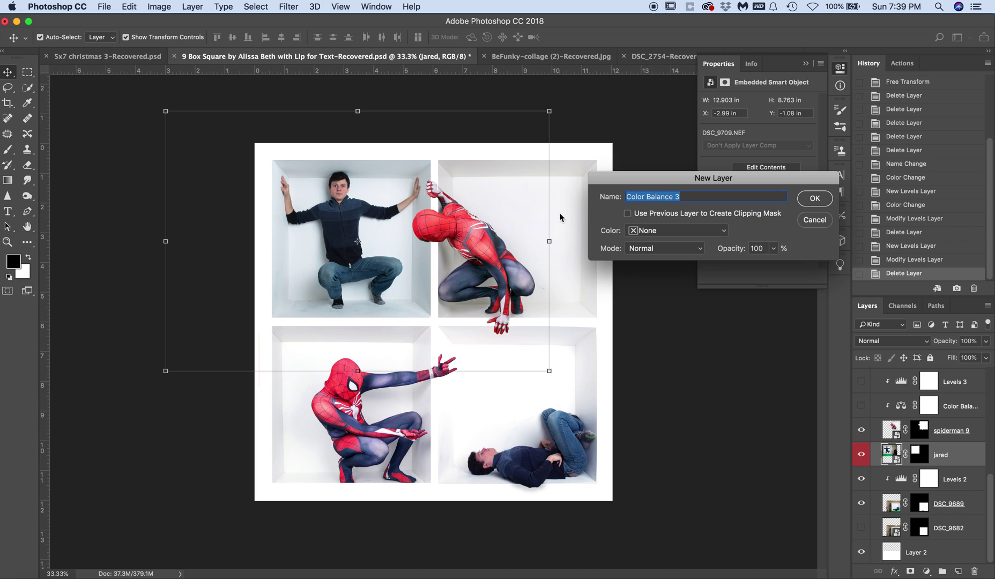
pyautogui.click(808, 204)
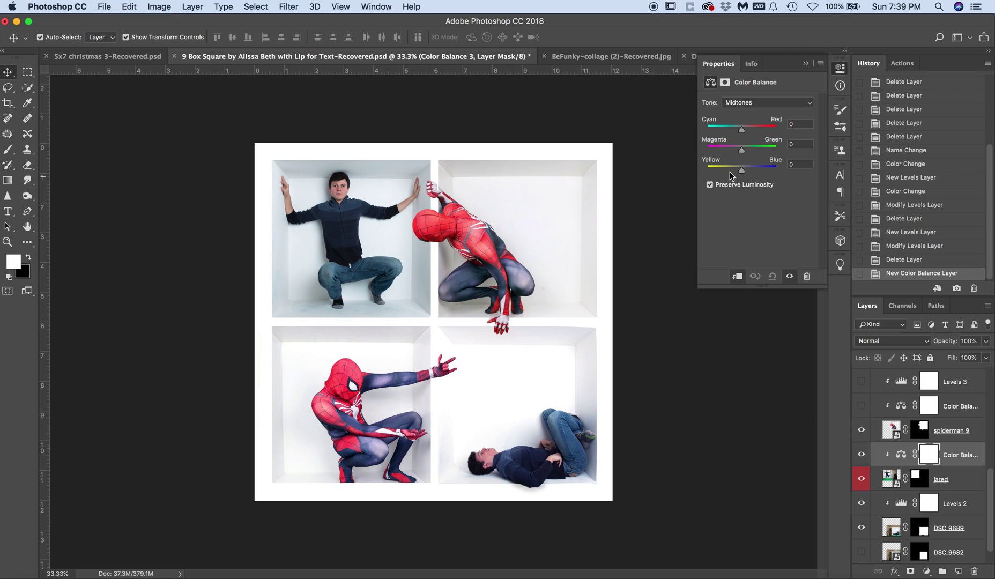
# Shift Color Balance midtones toward yellow and highlights toward yellow and red
pyautogui.click(742, 103)
pyautogui.click(743, 107)
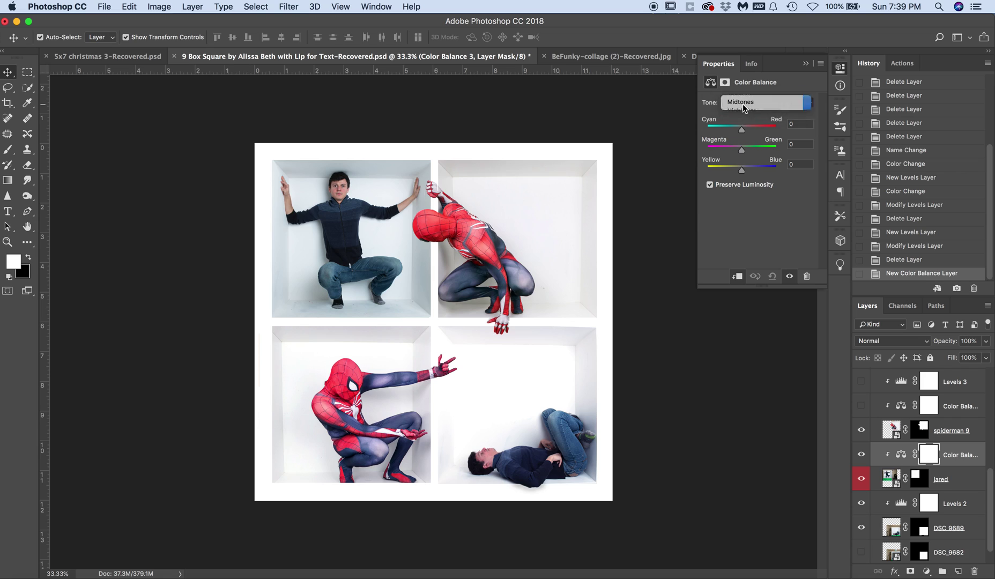
pyautogui.click(741, 171)
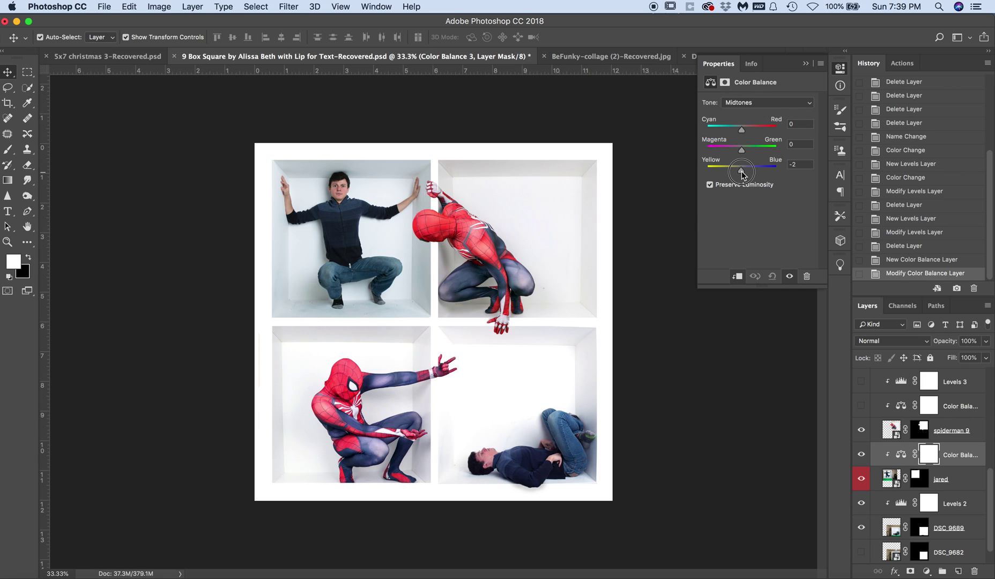
pyautogui.moveTo(743, 172)
pyautogui.mouseDown()
pyautogui.moveTo(726, 171)
pyautogui.moveTo(764, 172)
pyautogui.moveTo(743, 174)
pyautogui.mouseUp()
pyautogui.click(743, 103)
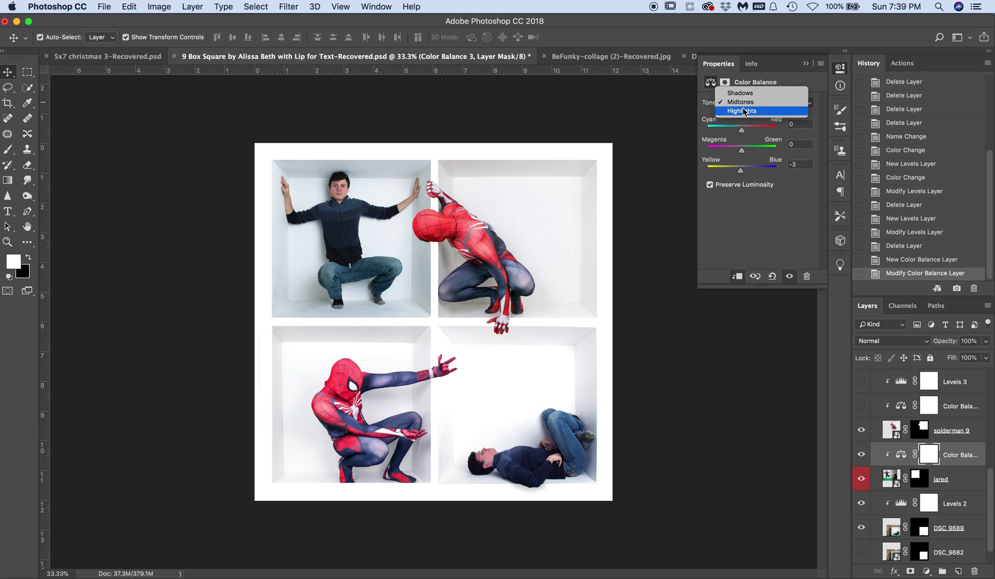
pyautogui.click(743, 112)
pyautogui.moveTo(741, 172); pyautogui.dragTo(740, 171)
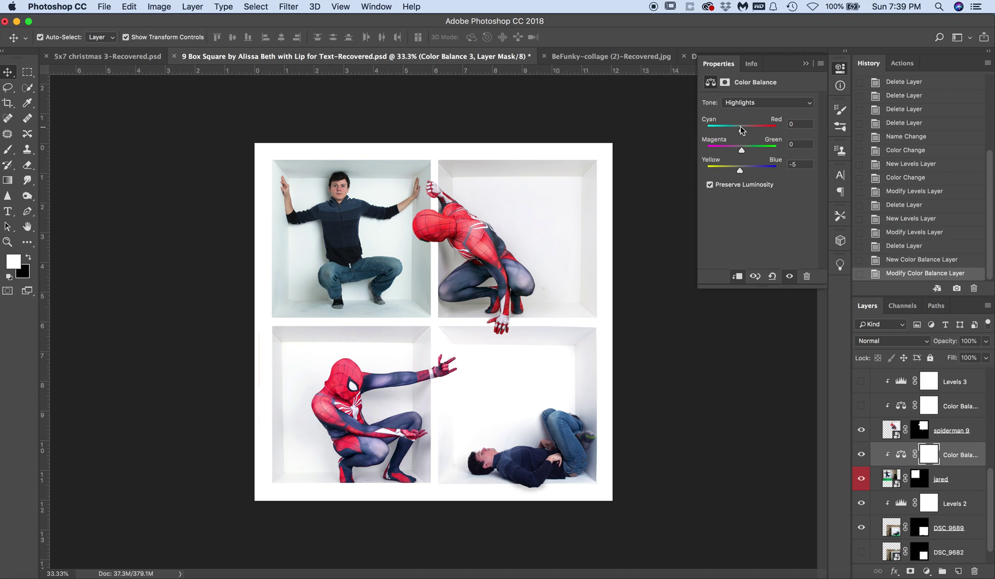
pyautogui.moveTo(741, 130)
pyautogui.mouseDown()
pyautogui.moveTo(729, 132)
pyautogui.moveTo(743, 133)
pyautogui.mouseUp()
# Shift the Color Balance shadows slightly toward blue
pyautogui.click(745, 103)
pyautogui.click(741, 93)
pyautogui.click(745, 102)
pyautogui.click(744, 93)
pyautogui.moveTo(741, 173); pyautogui.dragTo(744, 175)
# Toggle the Color Balance layer to compare, then close Properties and delete it
pyautogui.click(862, 454)
pyautogui.click(861, 455)
pyautogui.click(862, 455)
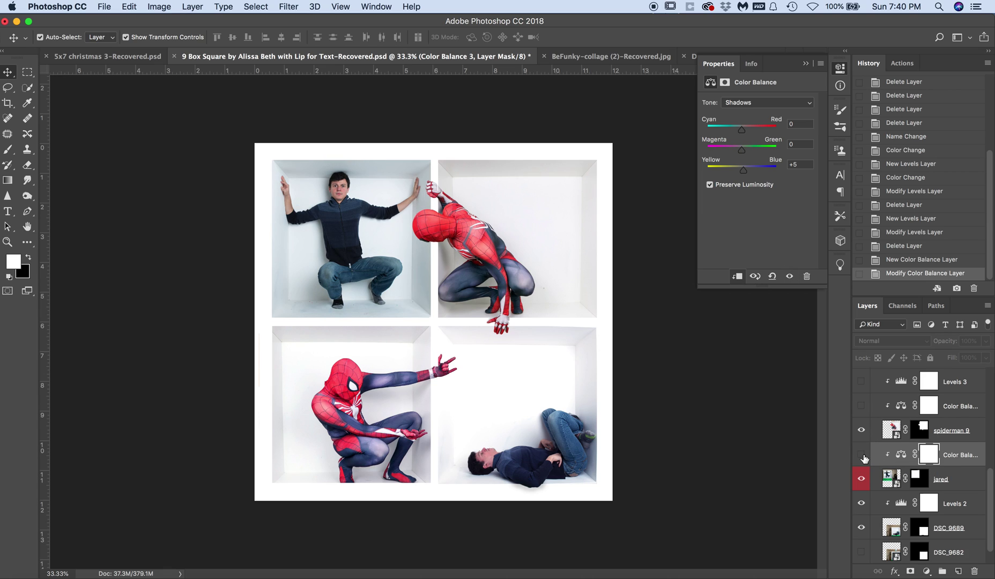
pyautogui.click(861, 455)
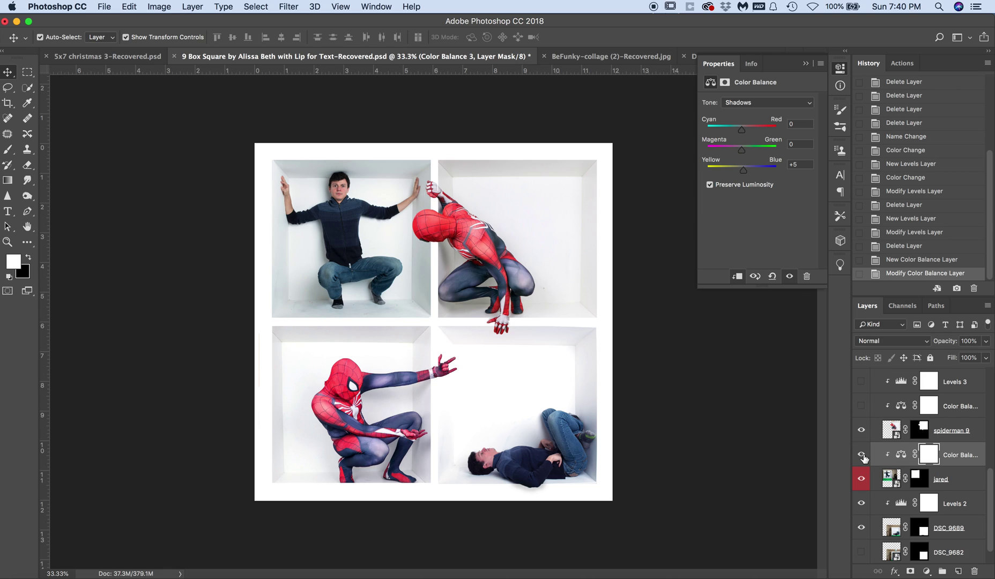
pyautogui.click(807, 64)
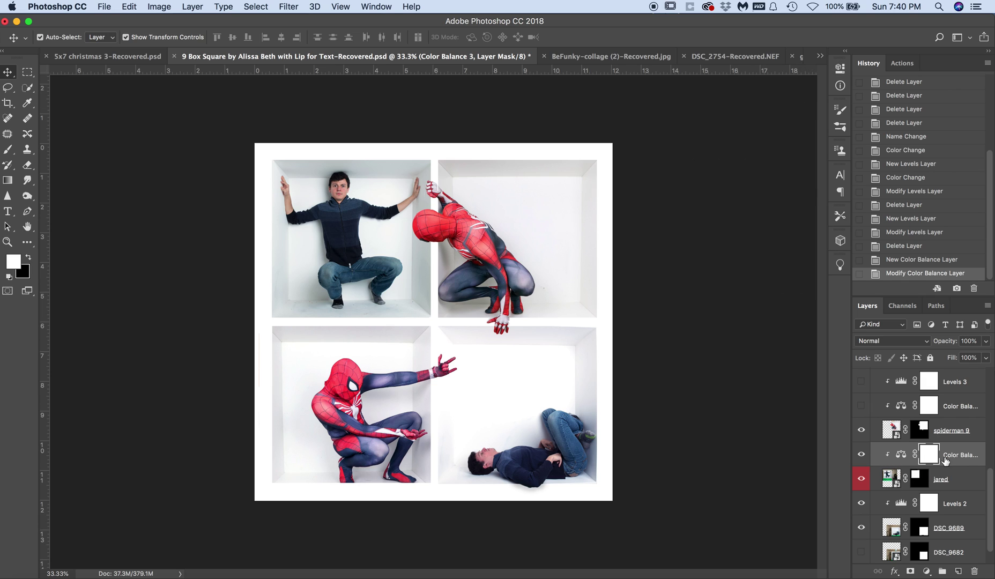
pyautogui.moveTo(957, 460); pyautogui.dragTo(975, 572)
# Add a new Levels 5 adjustment layer at default settings
pyautogui.click(160, 8)
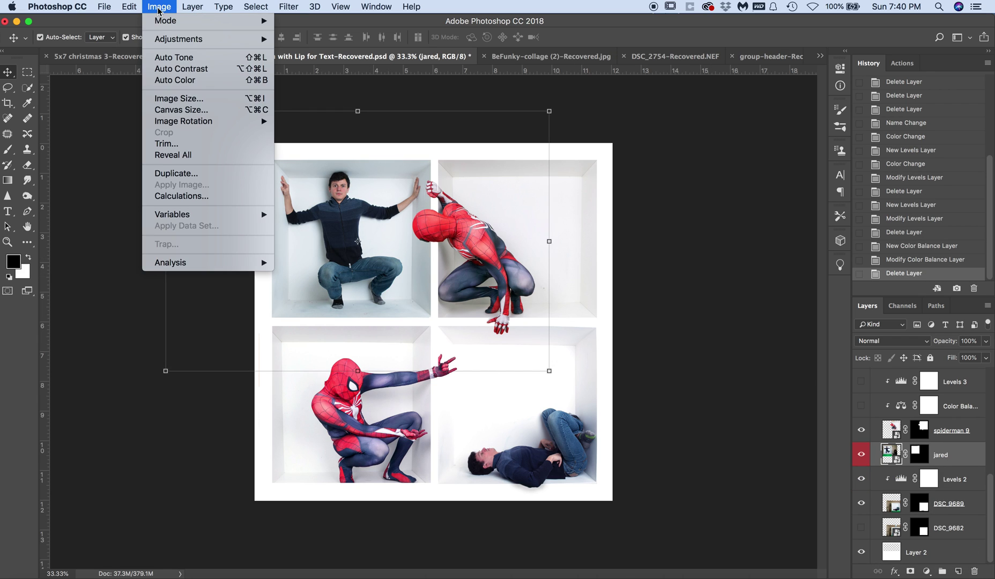
pyautogui.click(186, 8)
pyautogui.click(188, 7)
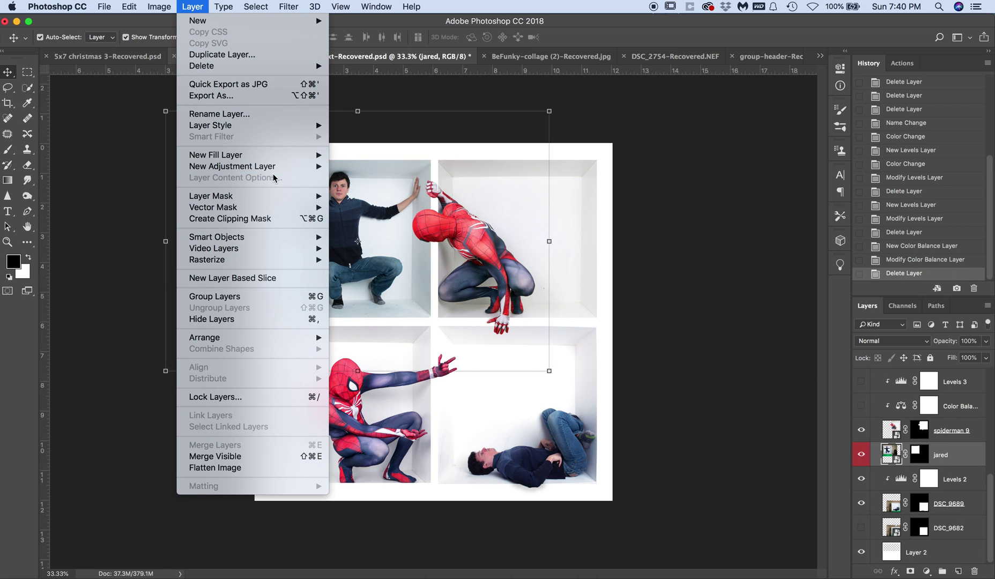
pyautogui.moveTo(273, 169)
pyautogui.click(343, 179)
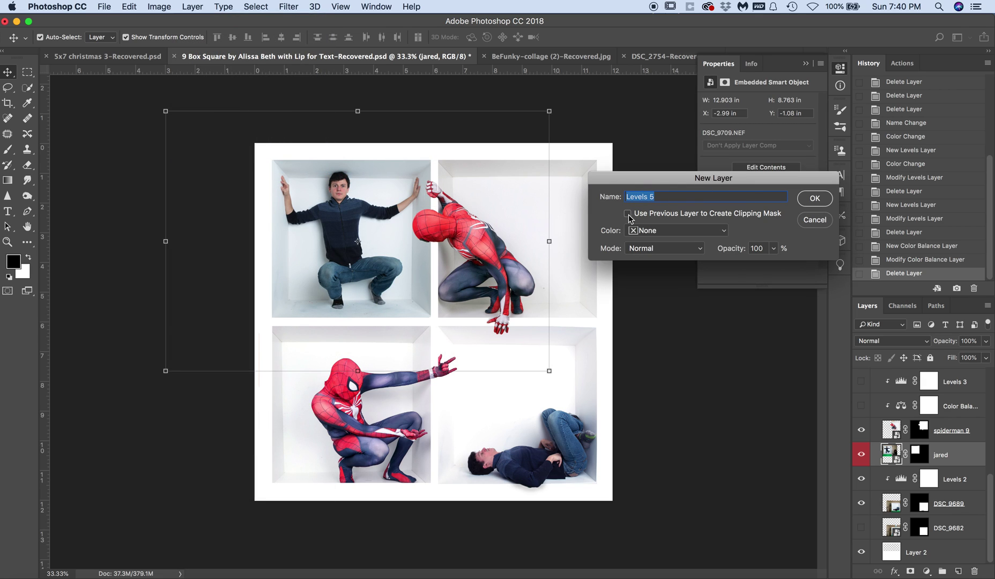
pyautogui.click(821, 200)
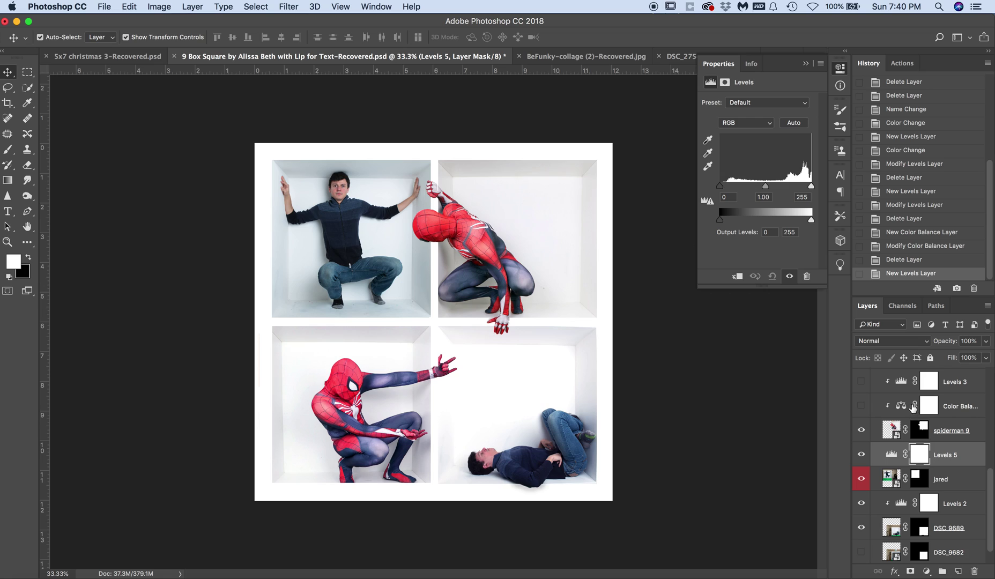
# Clip Levels 5 to the jared photo layer with Create Clipping Mask
pyautogui.click(957, 456)
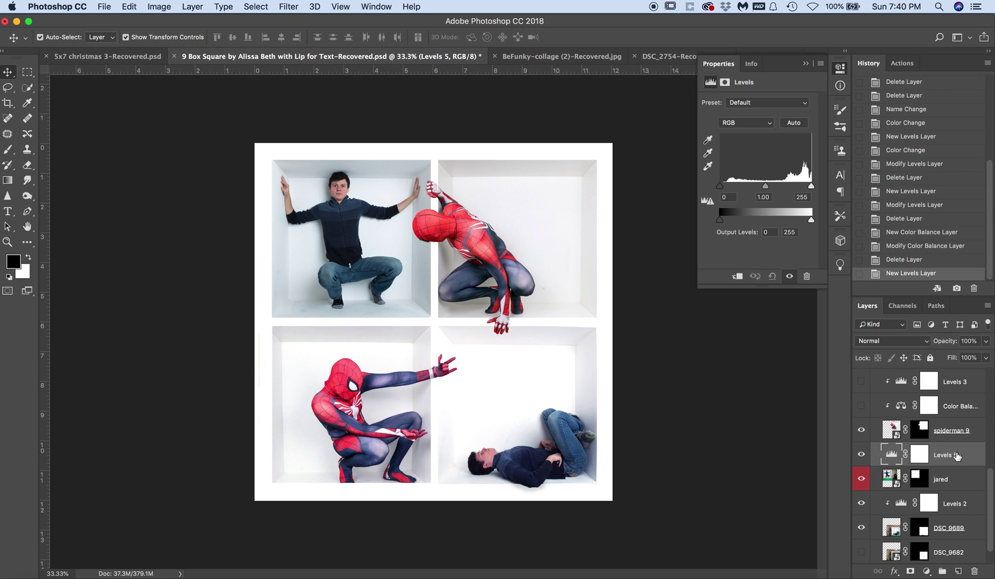
pyautogui.rightClick(948, 455)
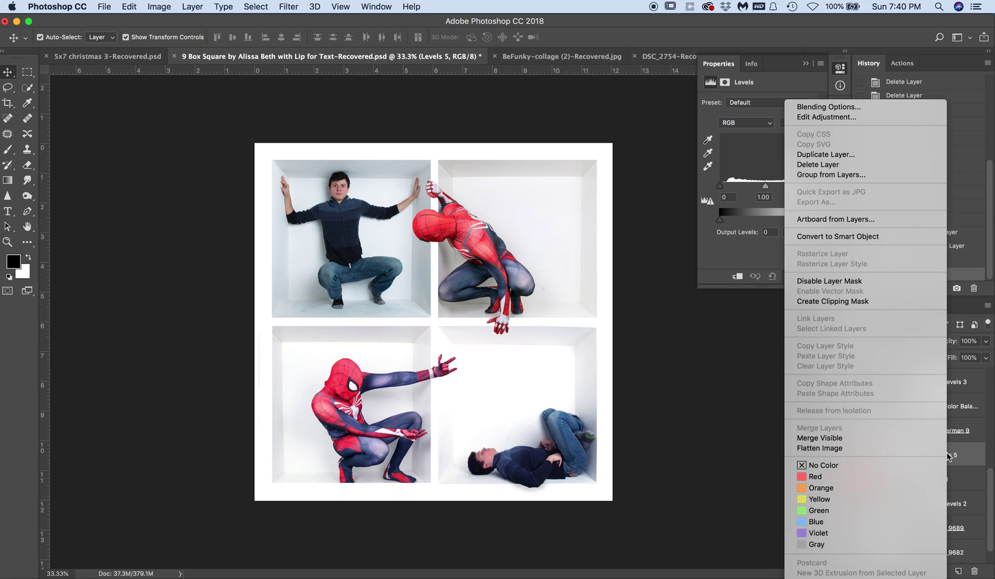
pyautogui.press('Escape')
pyautogui.rightClick(964, 456)
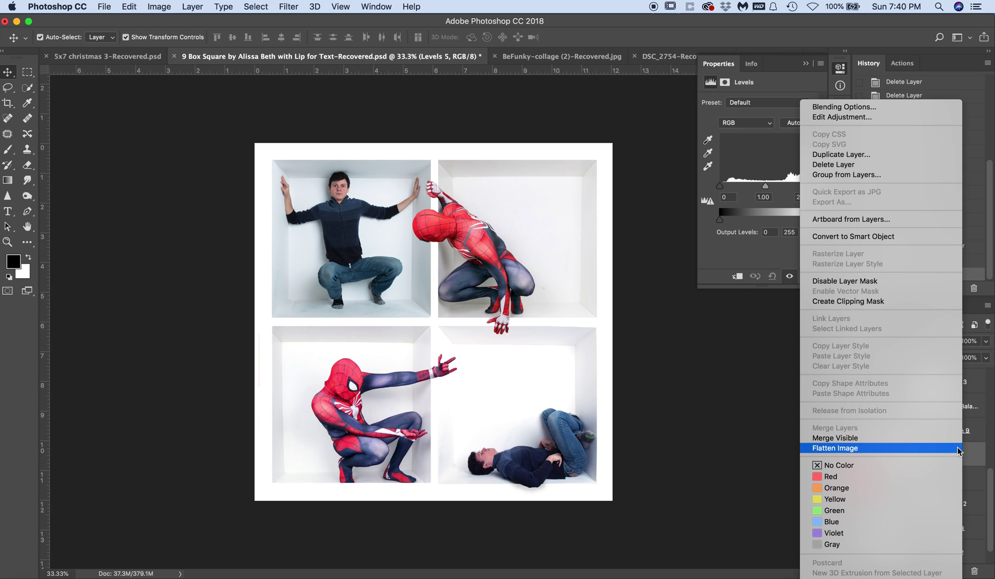
pyautogui.click(901, 302)
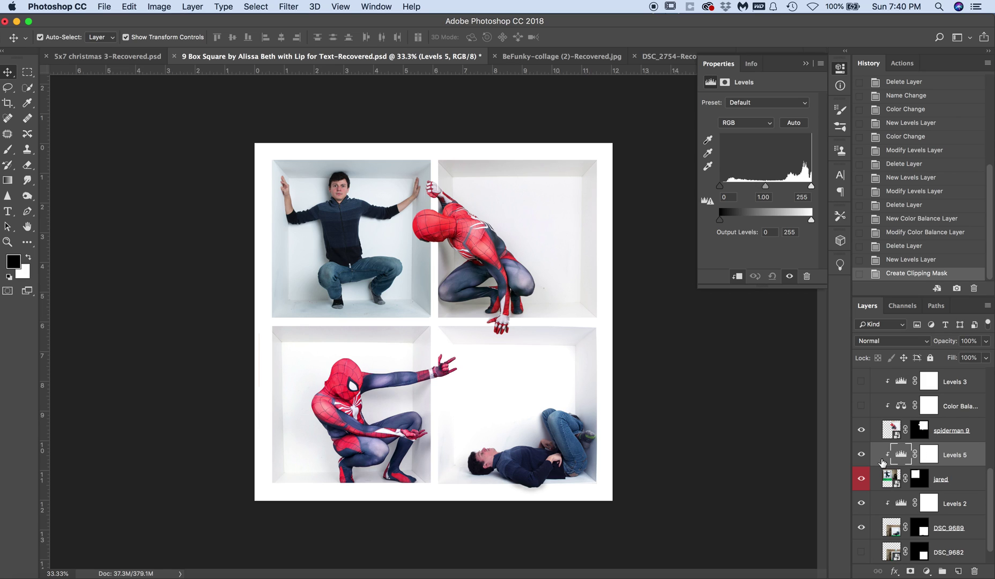
# Sample the Levels 5 white point from the white wall in the top-left photo
pyautogui.click(708, 167)
pyautogui.click(390, 243)
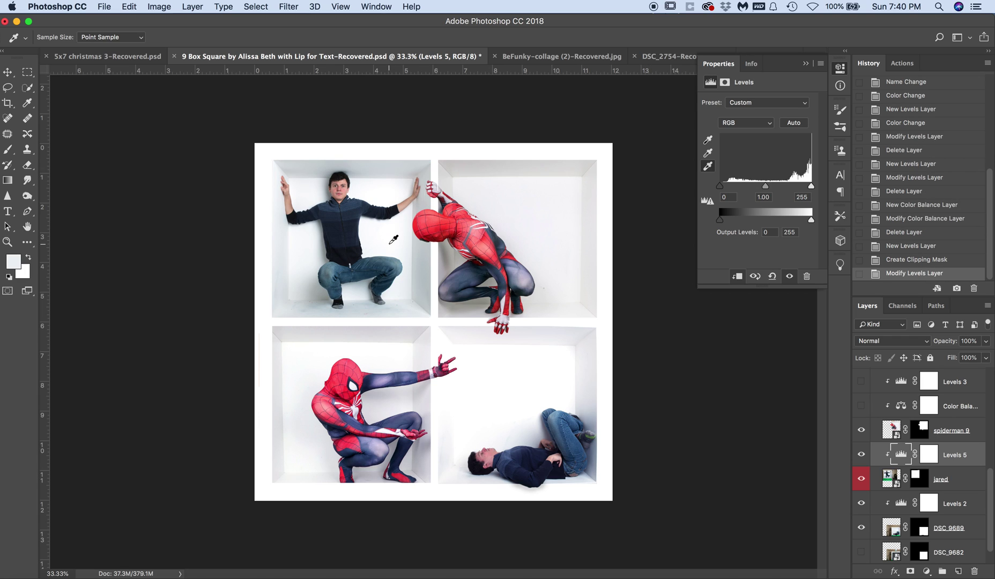